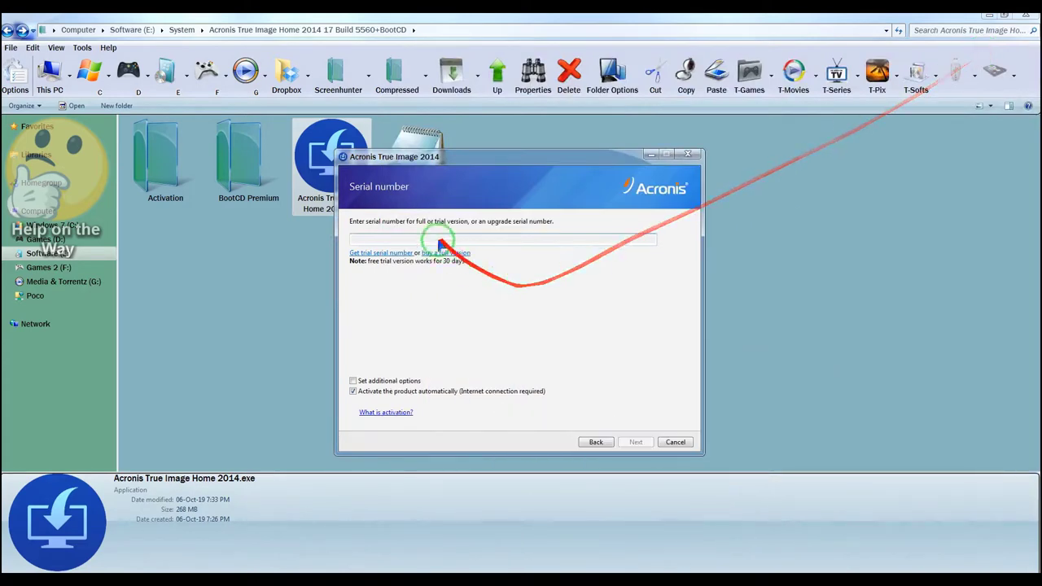
- Paste the Premium serial number and turn off automatic product activation
{"action": "right_click", "coordinate": [434, 239]}
{"action": "left_click", "coordinate": [450, 288]}
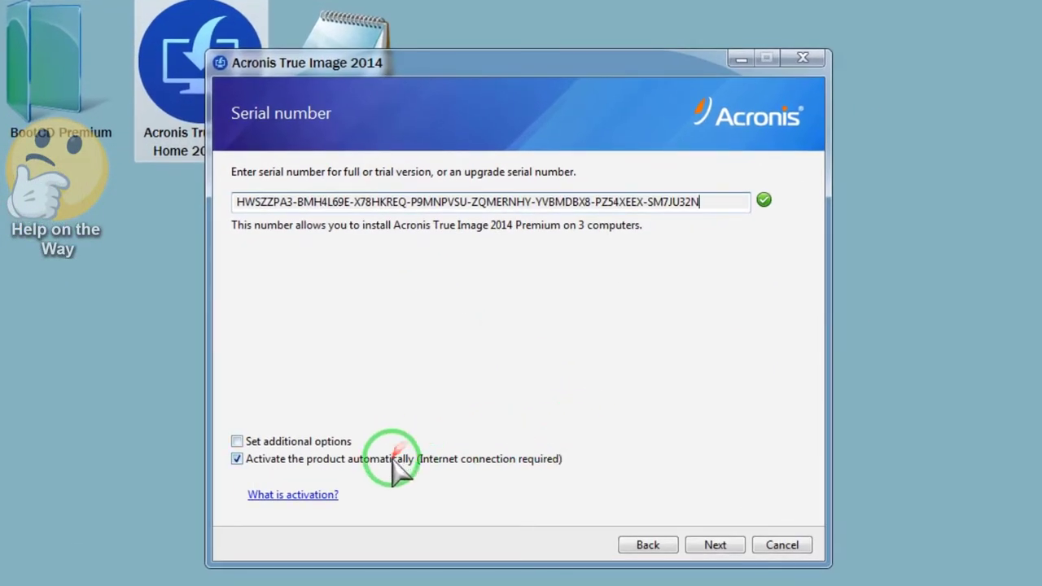
{"action": "left_click", "coordinate": [396, 457]}
- Install with the summarised settings and finish setup without launching the program
{"action": "left_click", "coordinate": [715, 545]}
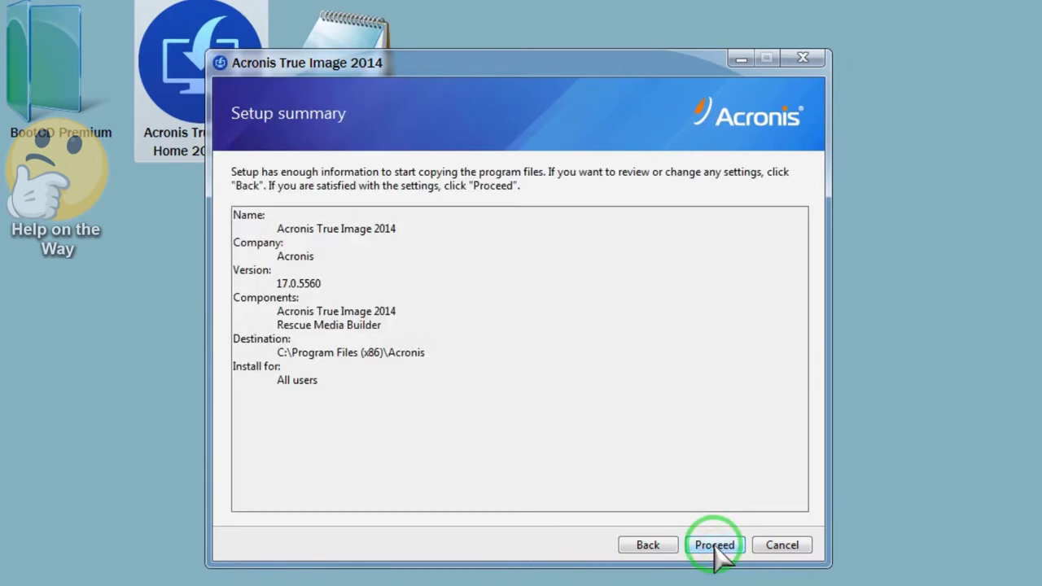
{"action": "left_click", "coordinate": [714, 546]}
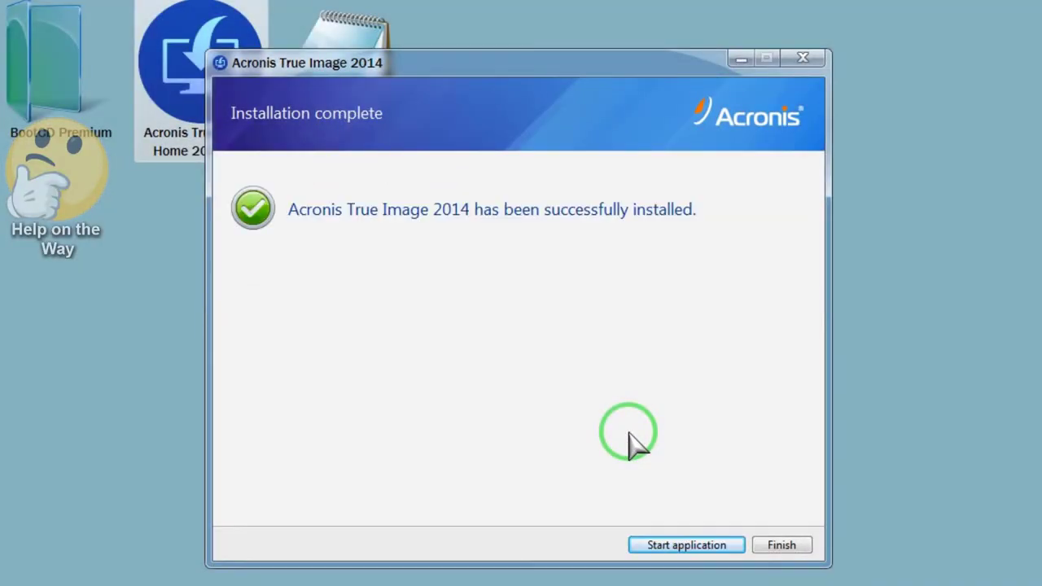
{"action": "left_click", "coordinate": [780, 544]}
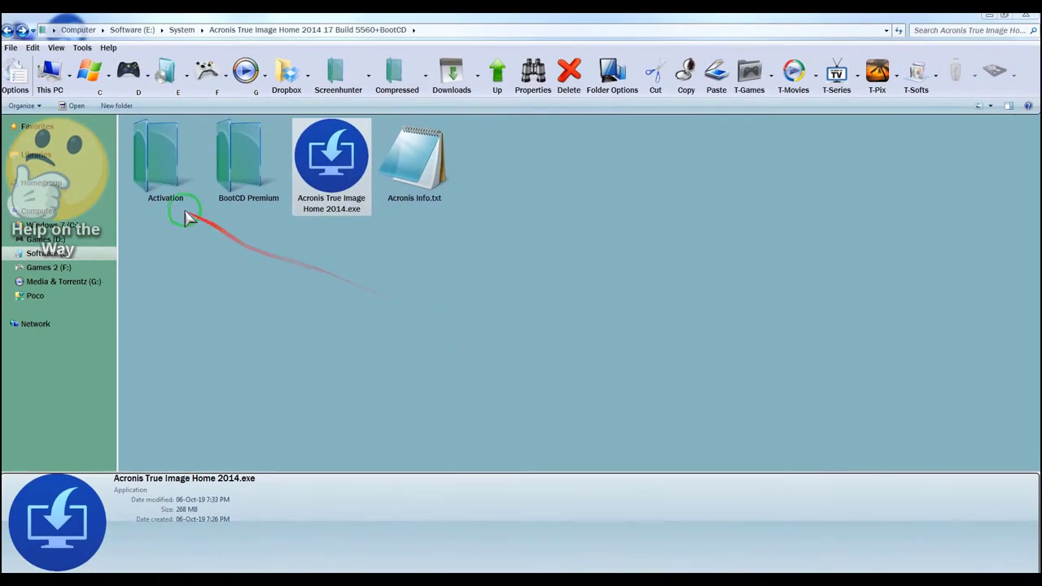
- Run ActivationAcronisTIH.exe from the Activation folder as administrator, closing it after successful activation
{"action": "left_click", "coordinate": [172, 203]}
{"action": "double_click", "coordinate": [173, 204]}
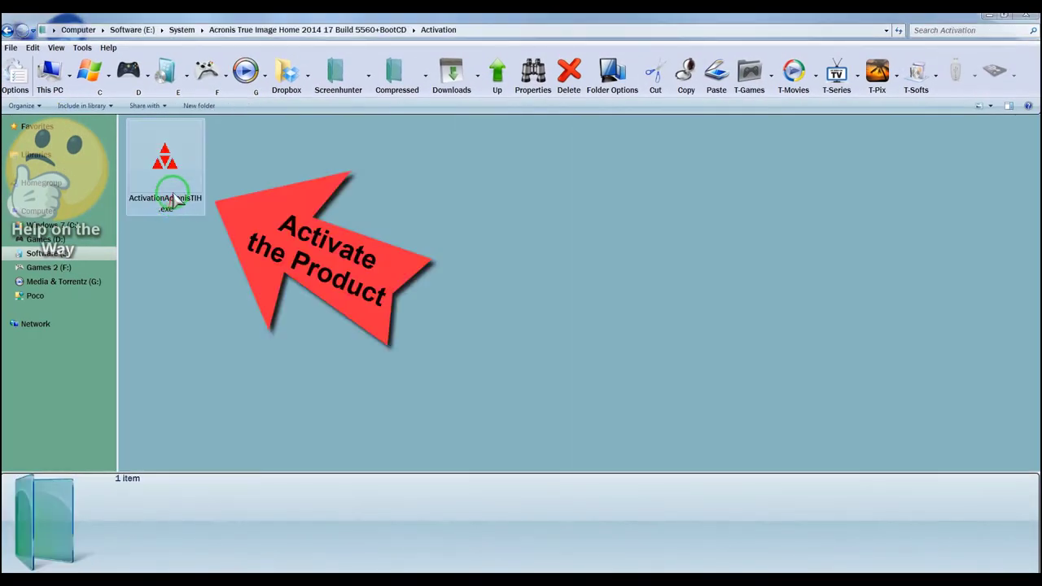
{"action": "right_click", "coordinate": [173, 192]}
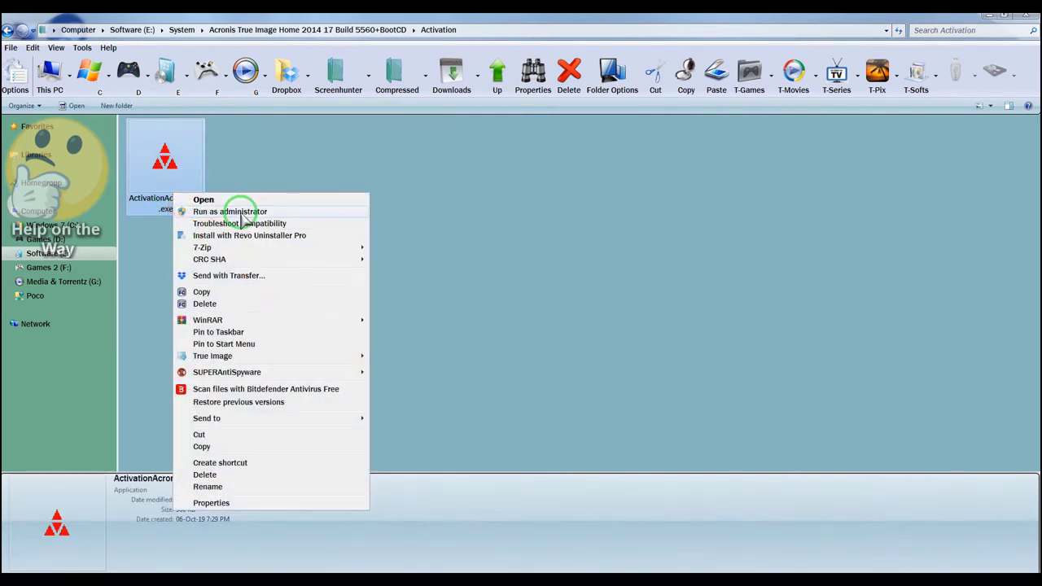
{"action": "left_click", "coordinate": [244, 211]}
{"action": "left_click", "coordinate": [489, 291]}
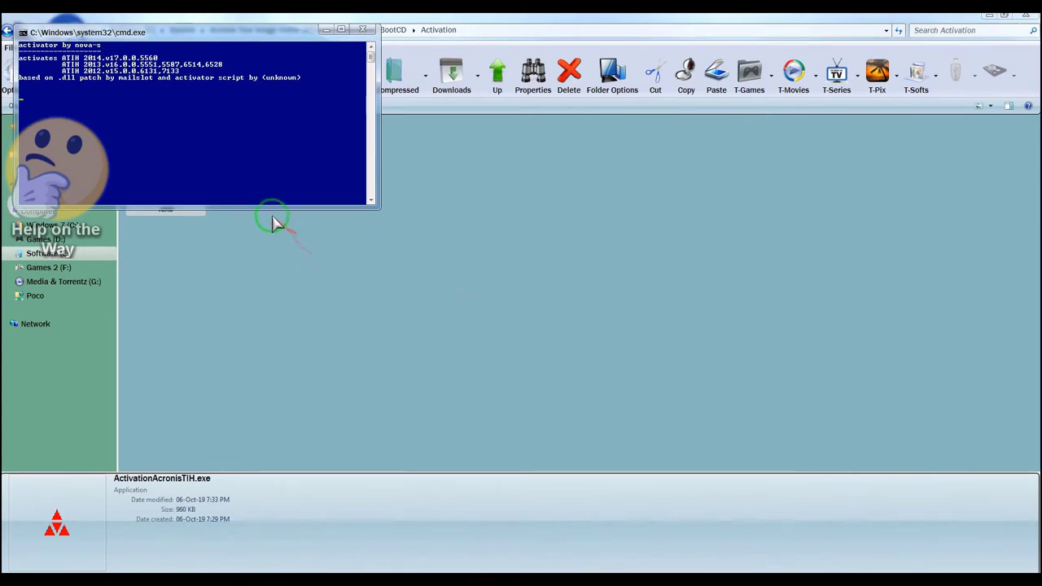
{"action": "left_click_drag", "start_coordinate": [198, 34], "coordinate": [464, 191]}
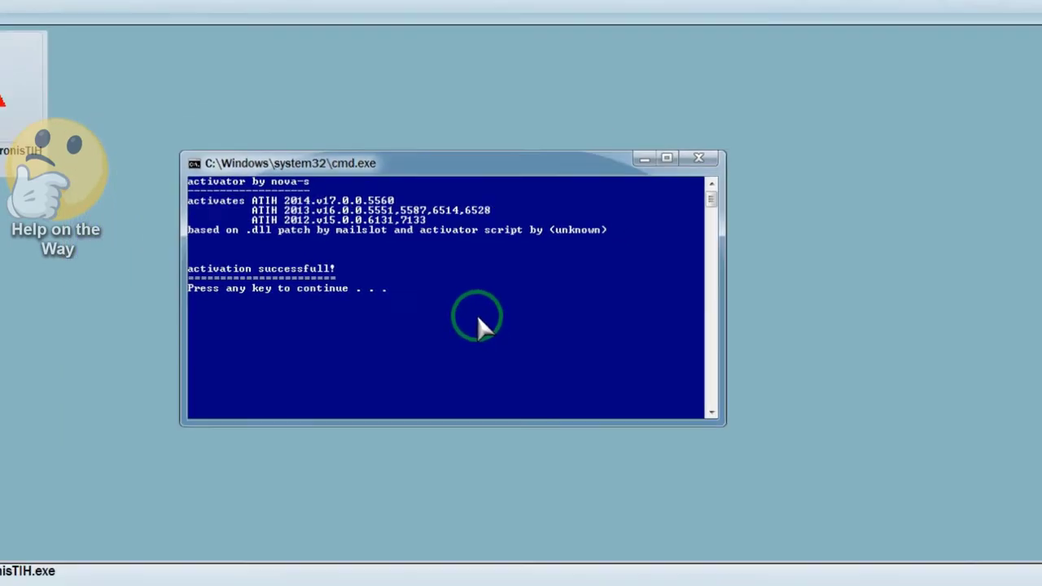
{"action": "key", "text": "Return"}
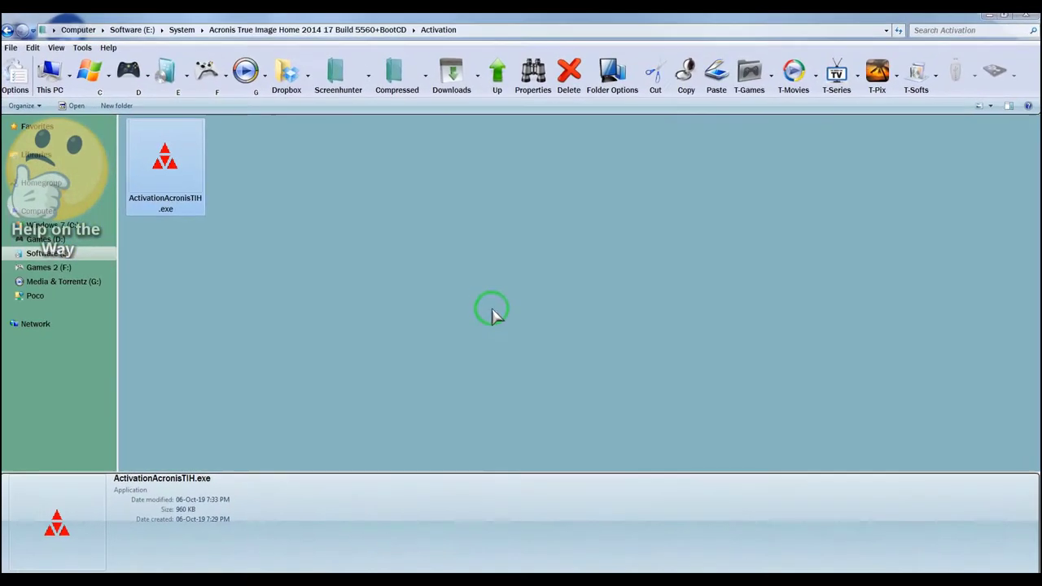
- Launch Acronis True Image 2014 from the Start menu, confirming it installed correctly
{"action": "left_click", "coordinate": [18, 570]}
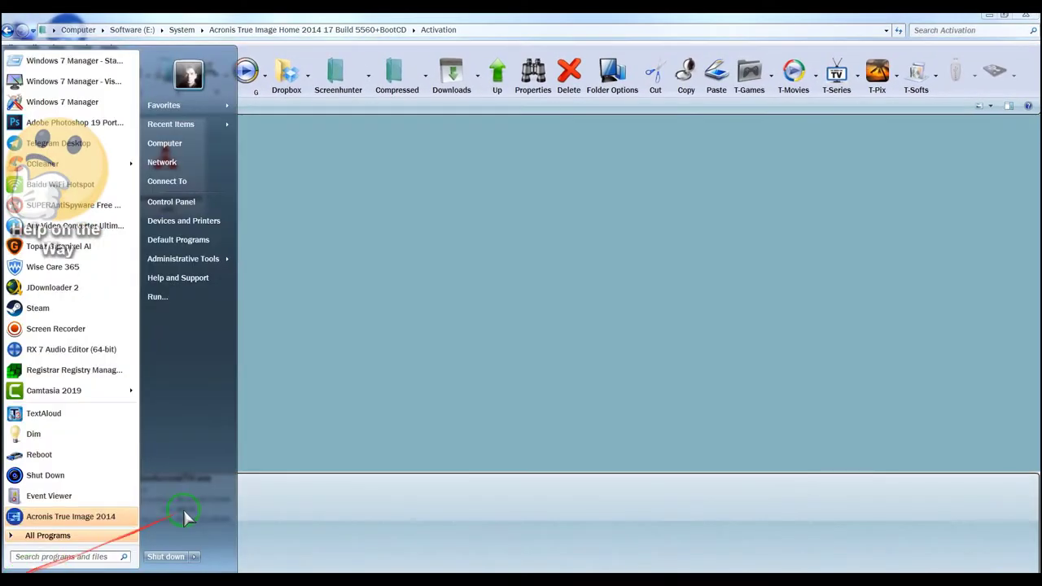
{"action": "left_click", "coordinate": [108, 516]}
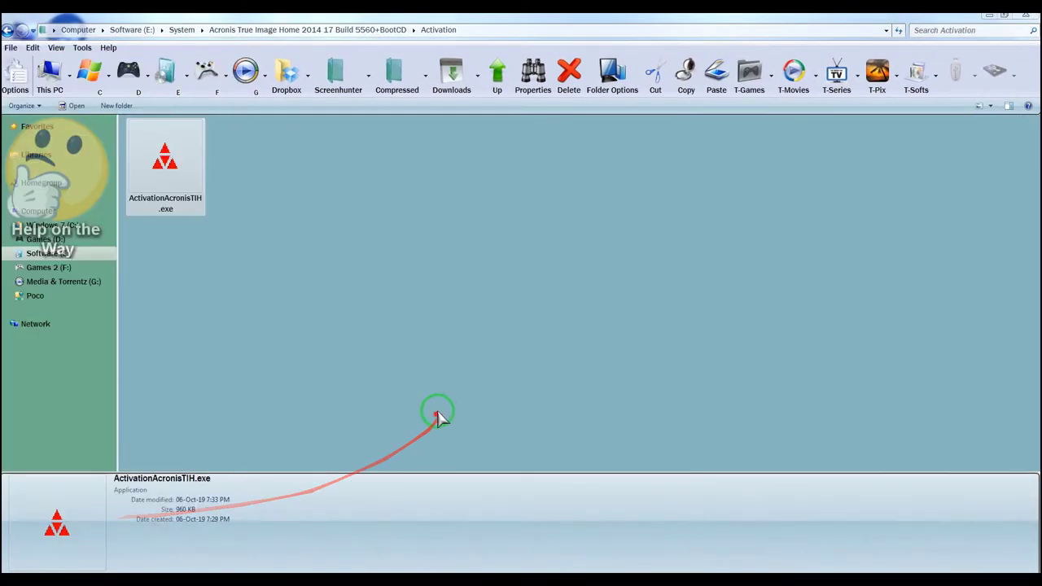
{"action": "left_click", "coordinate": [514, 309]}
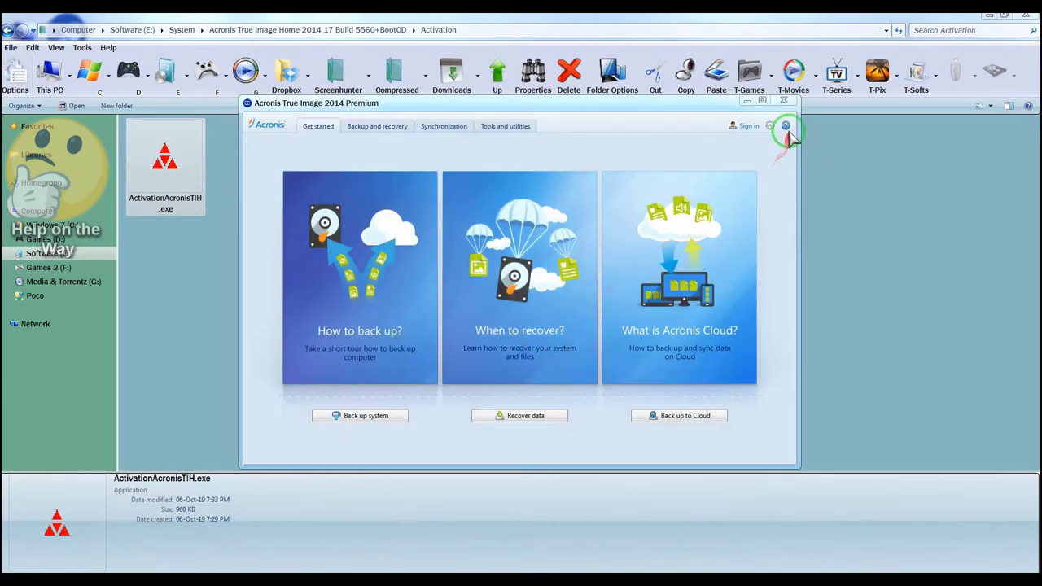
- Open the help menu, then bring Acronis Info.txt back in front in Black NotePad
{"action": "left_click", "coordinate": [787, 126]}
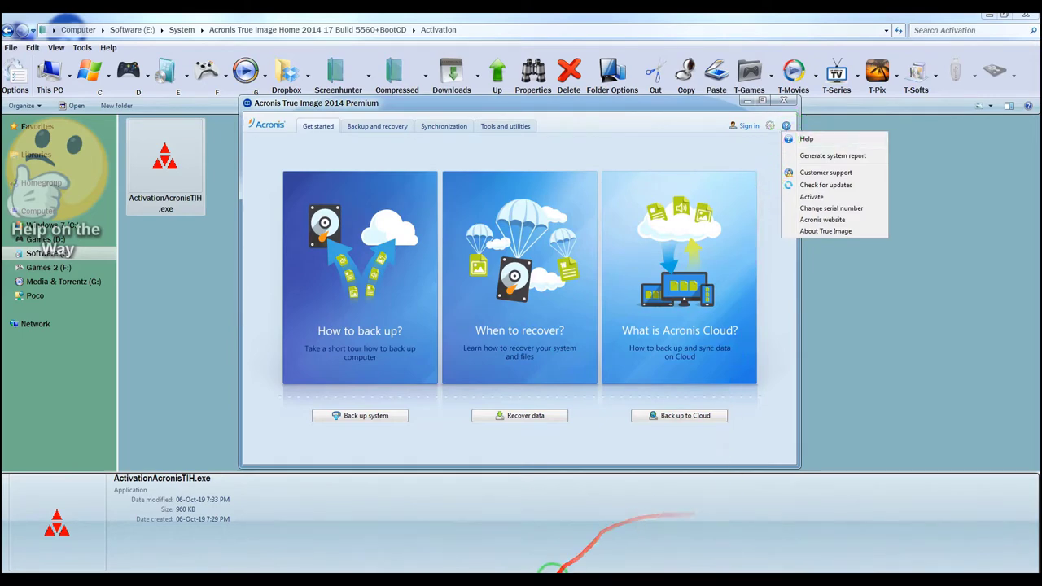
{"action": "left_click", "coordinate": [556, 570]}
{"action": "left_click", "coordinate": [494, 393]}
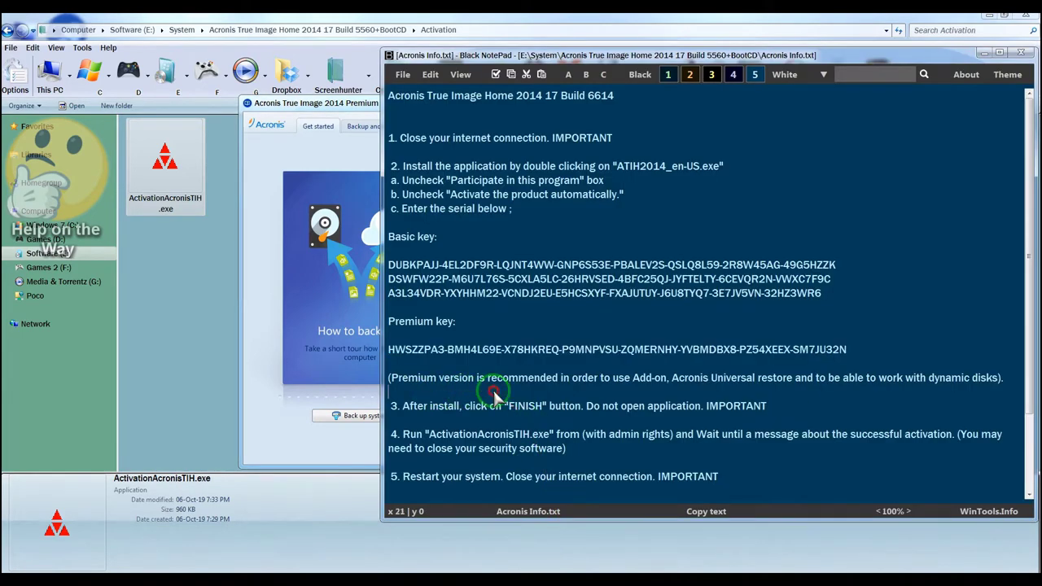
- Scroll Acronis Info.txt to steps 6 and 7, then move the Acronis window leftwards
{"action": "scroll", "coordinate": [639, 394], "scroll_direction": "down", "scroll_amount": 3}
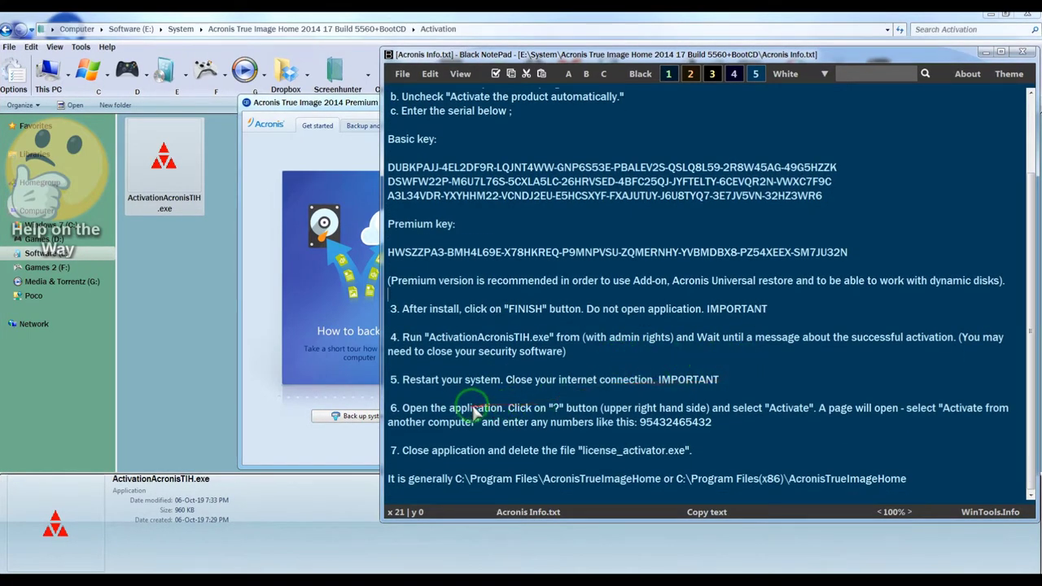
{"action": "left_click_drag", "start_coordinate": [458, 425], "coordinate": [523, 427]}
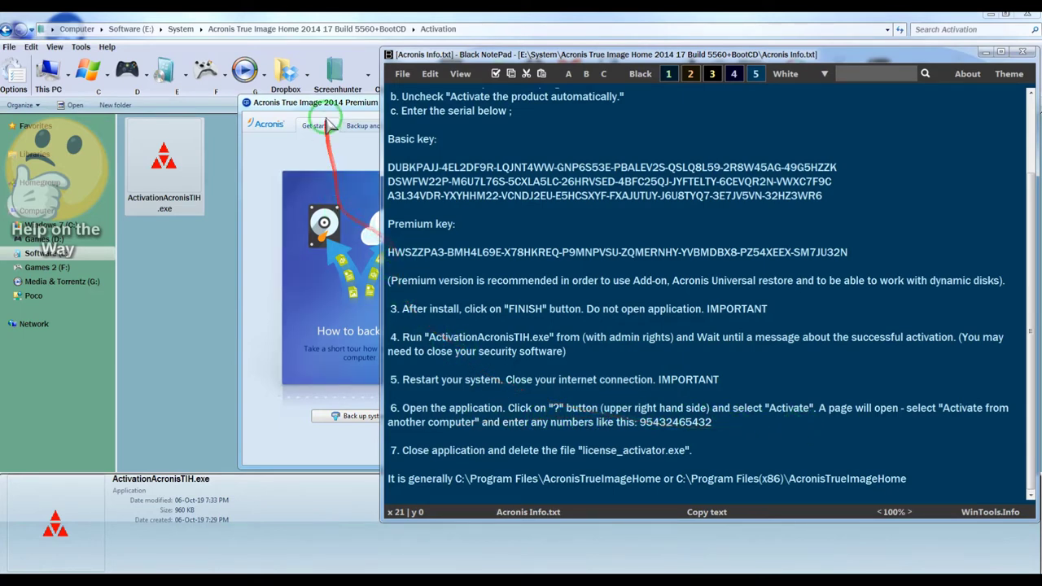
{"action": "left_click_drag", "start_coordinate": [330, 104], "coordinate": [100, 110]}
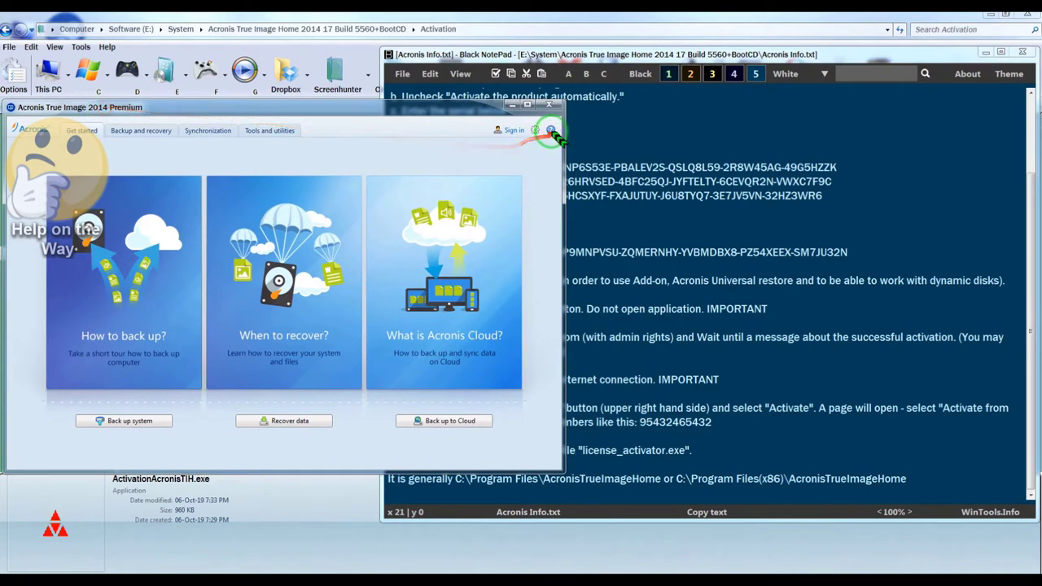
- Start product activation from the help menu while checking the Acronis Info.txt notes
{"action": "left_click", "coordinate": [551, 130]}
{"action": "left_click", "coordinate": [575, 202]}
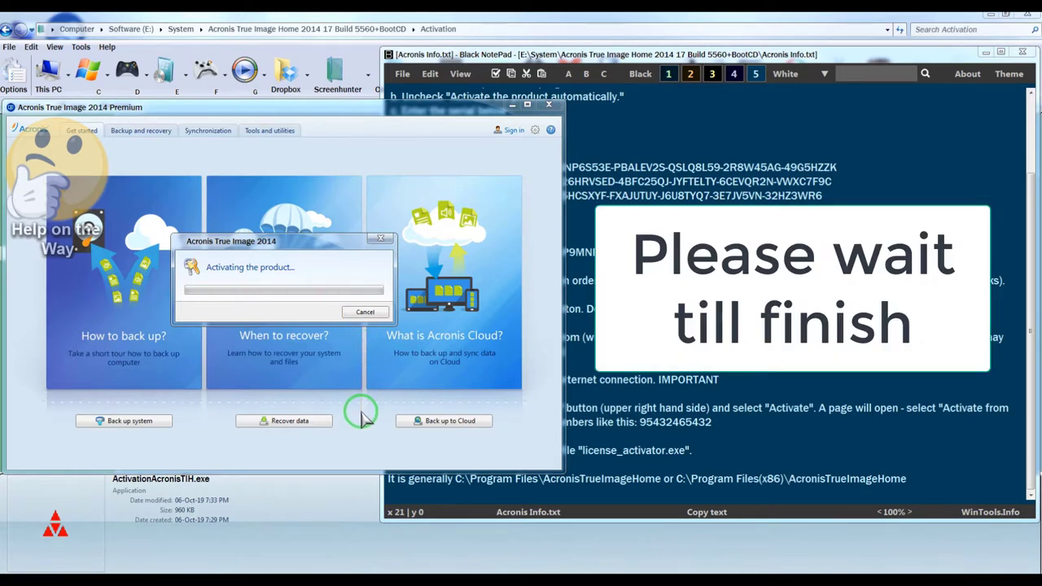
{"action": "left_click", "coordinate": [647, 55]}
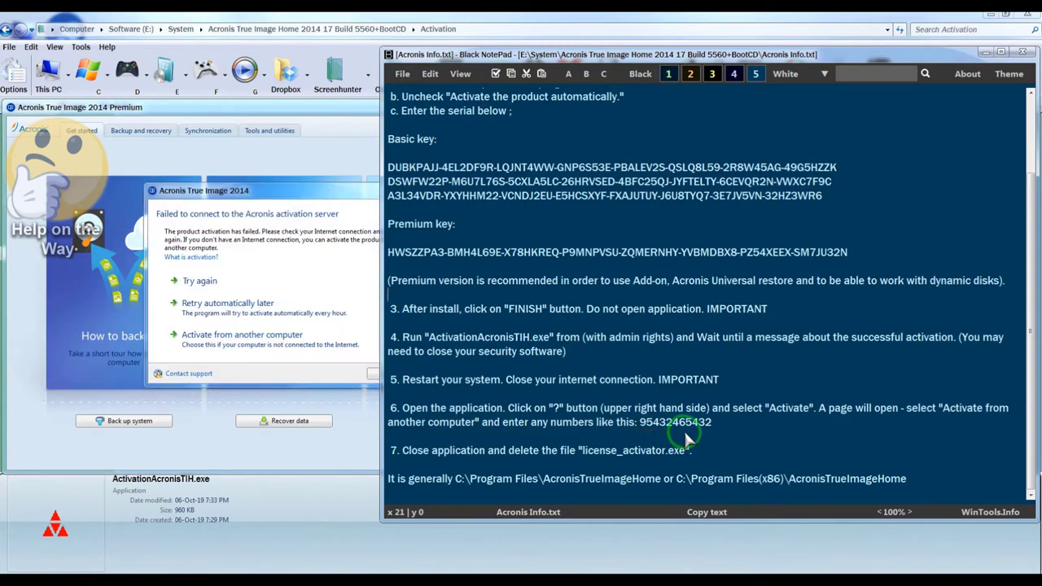
{"action": "left_click", "coordinate": [242, 334]}
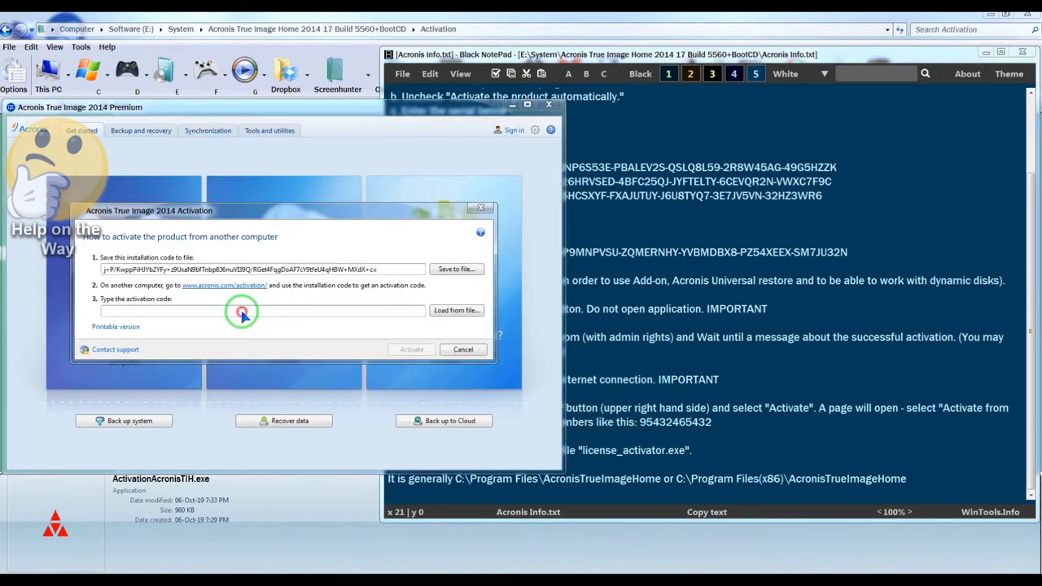
{"action": "left_click", "coordinate": [243, 312]}
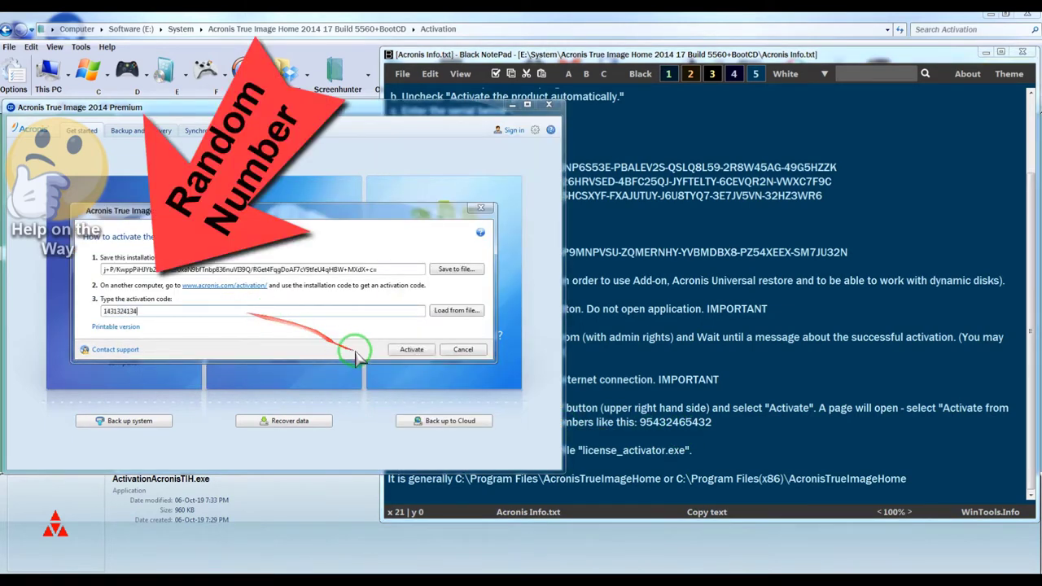
{"action": "left_click", "coordinate": [411, 349]}
{"action": "left_click", "coordinate": [572, 440]}
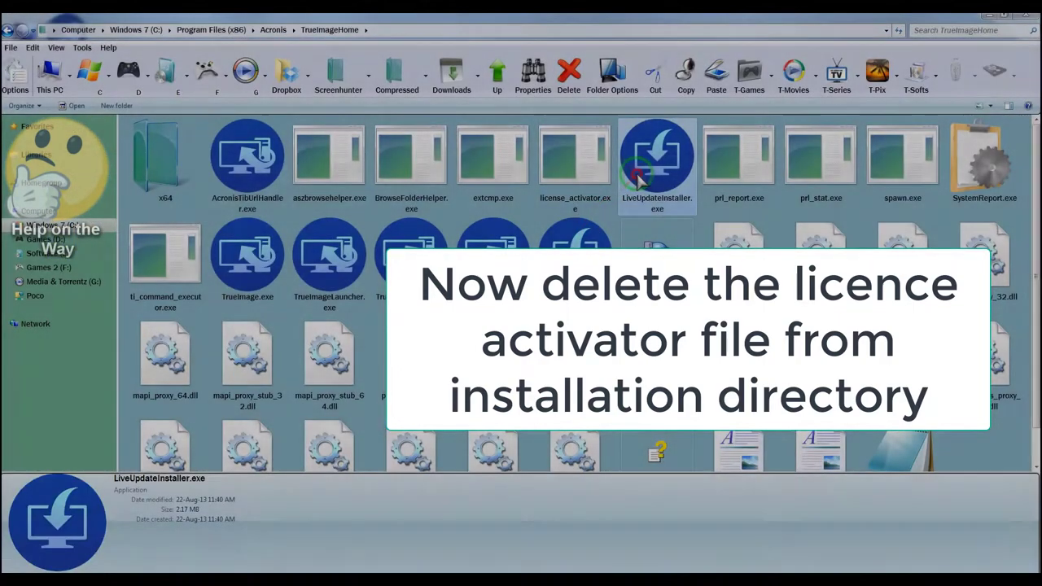
- Delete license_activator.exe from the TrueImageHome folder and bring Acronis Info.txt forward
{"action": "left_click", "coordinate": [575, 159]}
{"action": "left_click", "coordinate": [569, 72]}
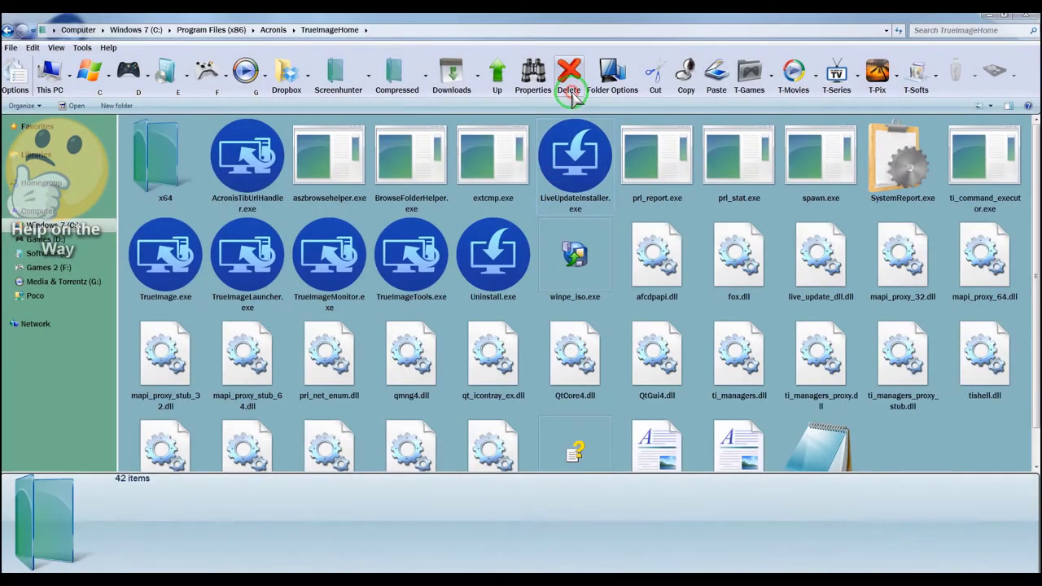
{"action": "left_click", "coordinate": [562, 570]}
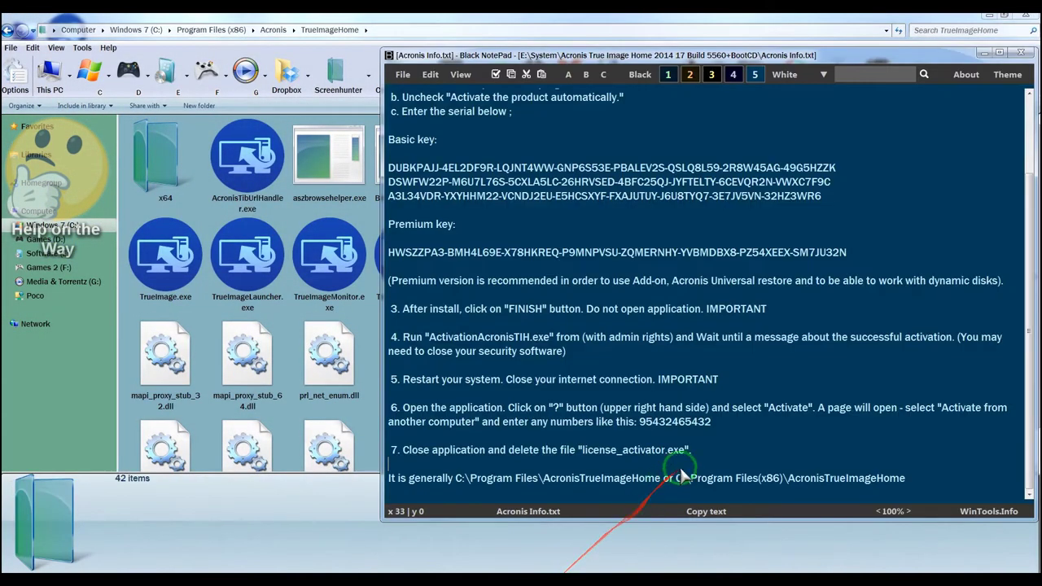
- Close Acronis Info.txt and relaunch Acronis True Image 2014 from the Start menu
{"action": "left_click", "coordinate": [1021, 53]}
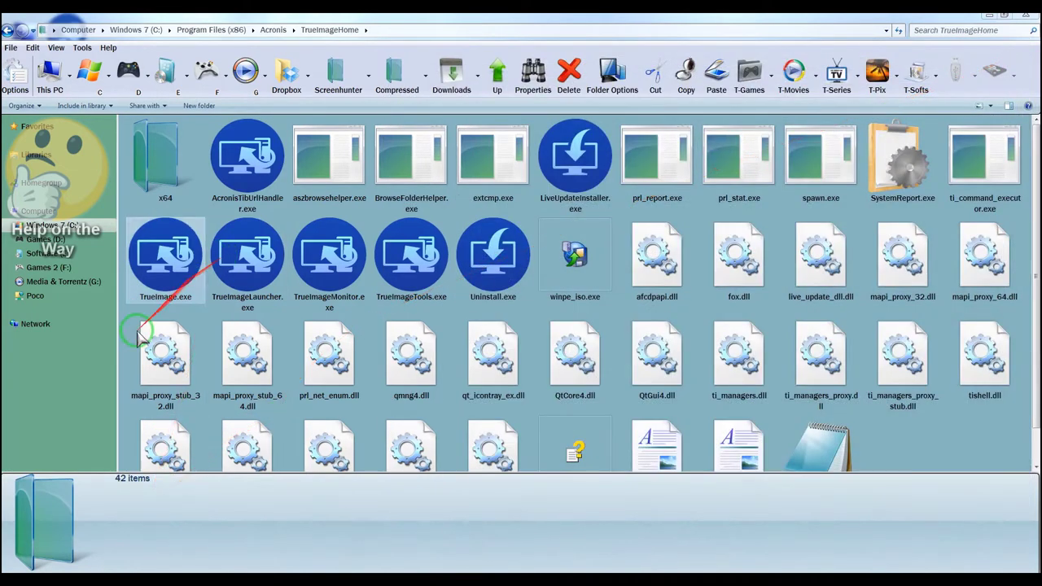
{"action": "left_click", "coordinate": [16, 571]}
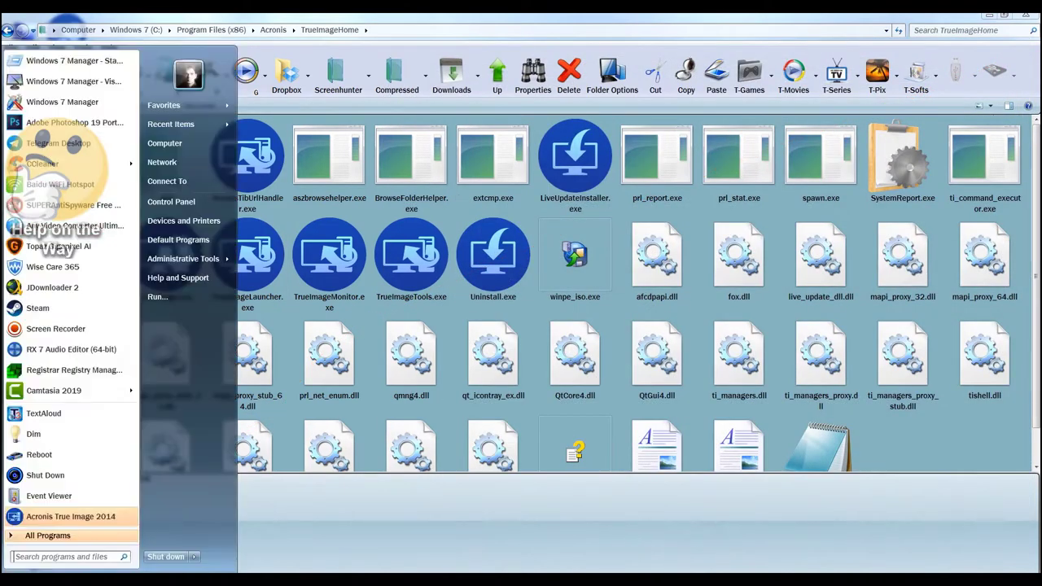
{"action": "left_click", "coordinate": [120, 521]}
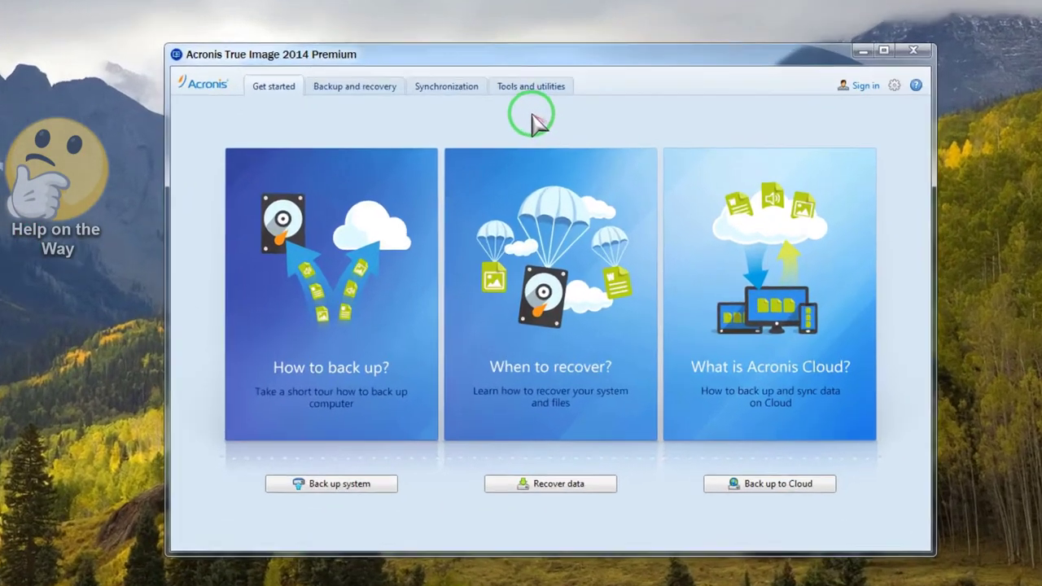
- Start the Rescue Media Builder and include only Acronis True Image 2014 on the media
{"action": "left_click", "coordinate": [526, 145]}
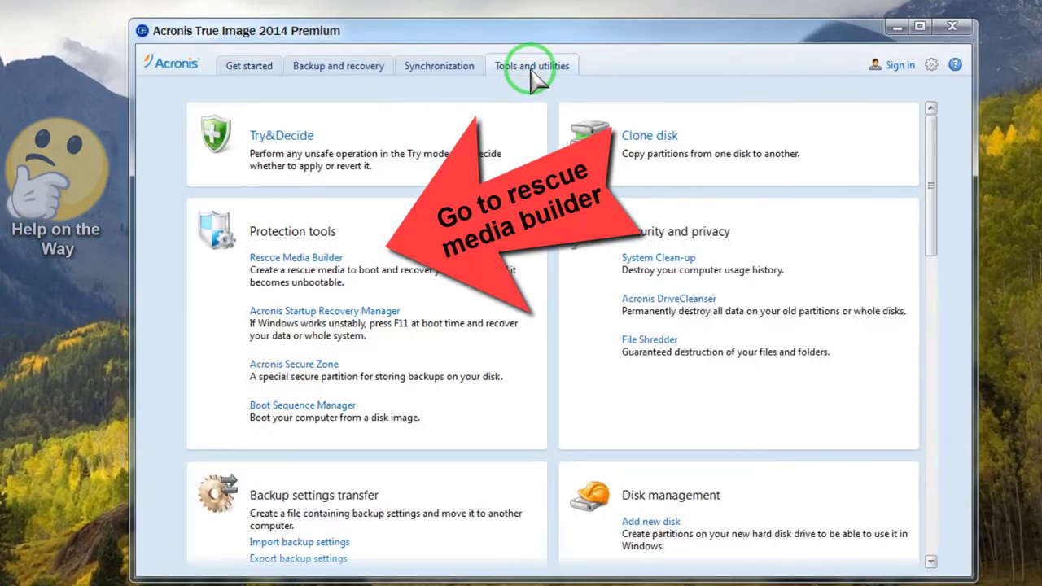
{"action": "left_click", "coordinate": [325, 256]}
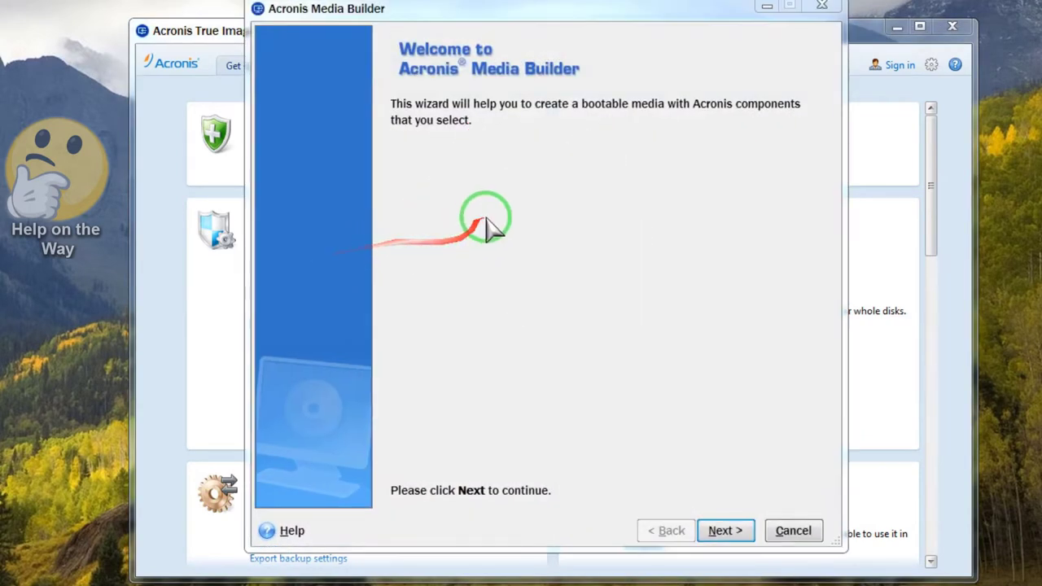
{"action": "left_click", "coordinate": [718, 530]}
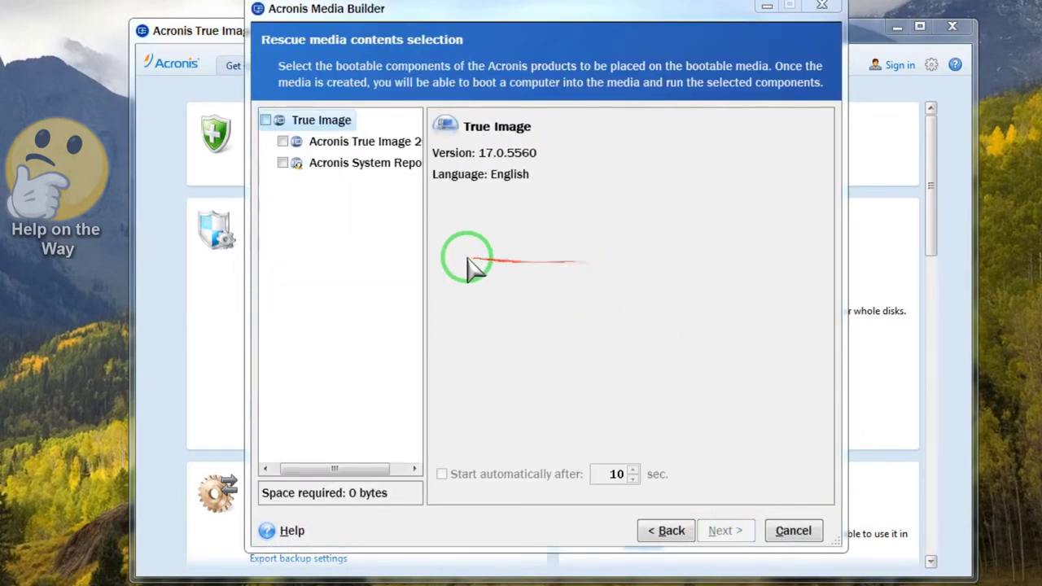
{"action": "left_click_drag", "start_coordinate": [426, 251], "coordinate": [487, 249]}
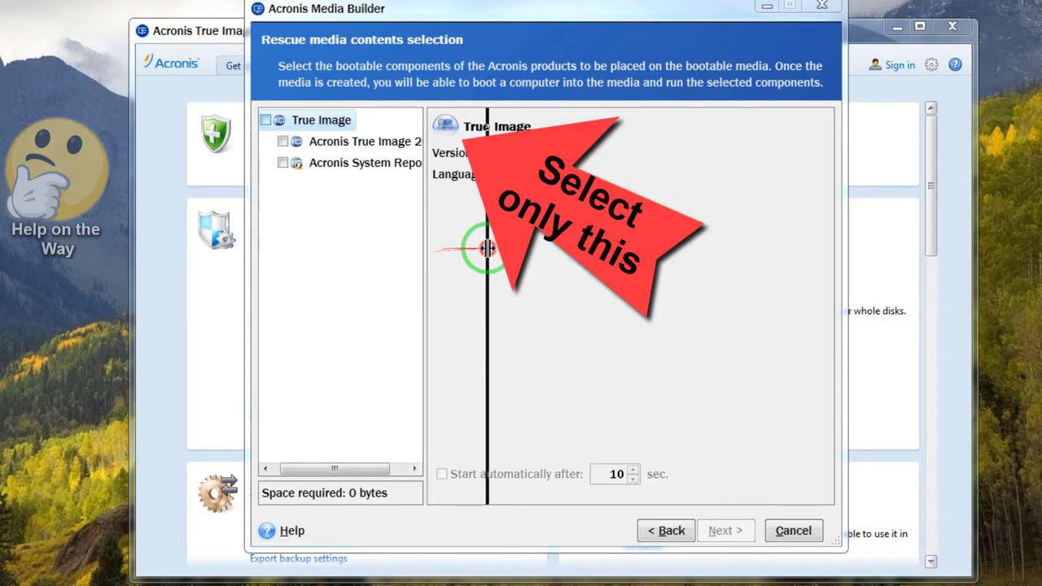
{"action": "left_click", "coordinate": [292, 141]}
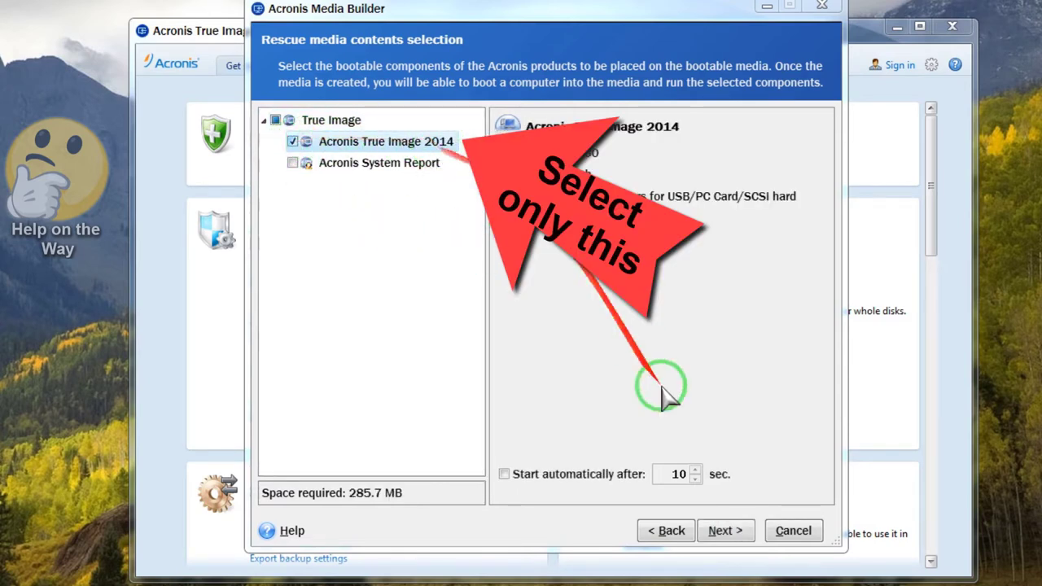
{"action": "left_click", "coordinate": [722, 530]}
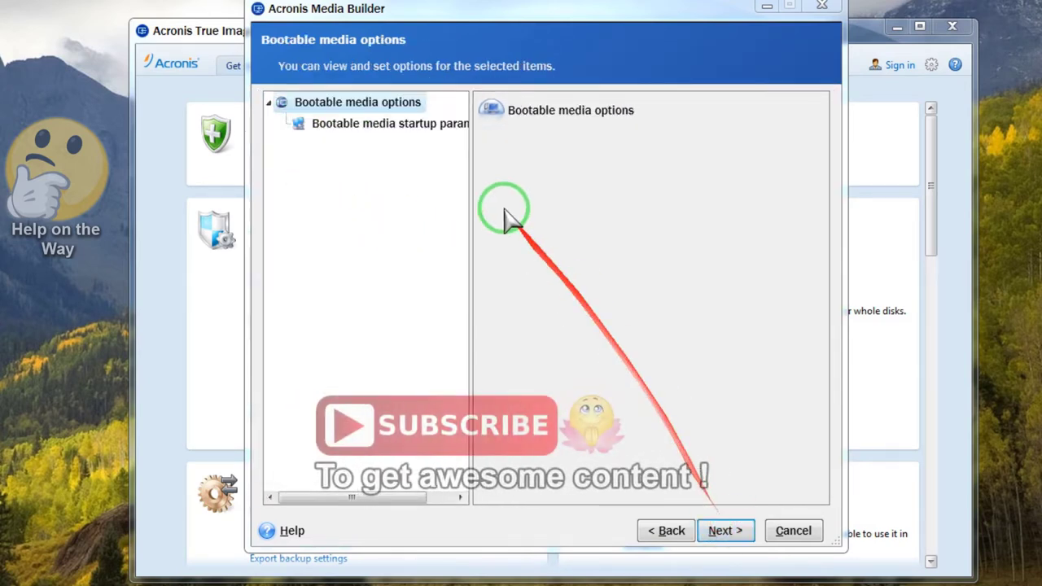
- Target the 28 GB removable disk and start creating the rescue media
{"action": "left_click", "coordinate": [424, 126]}
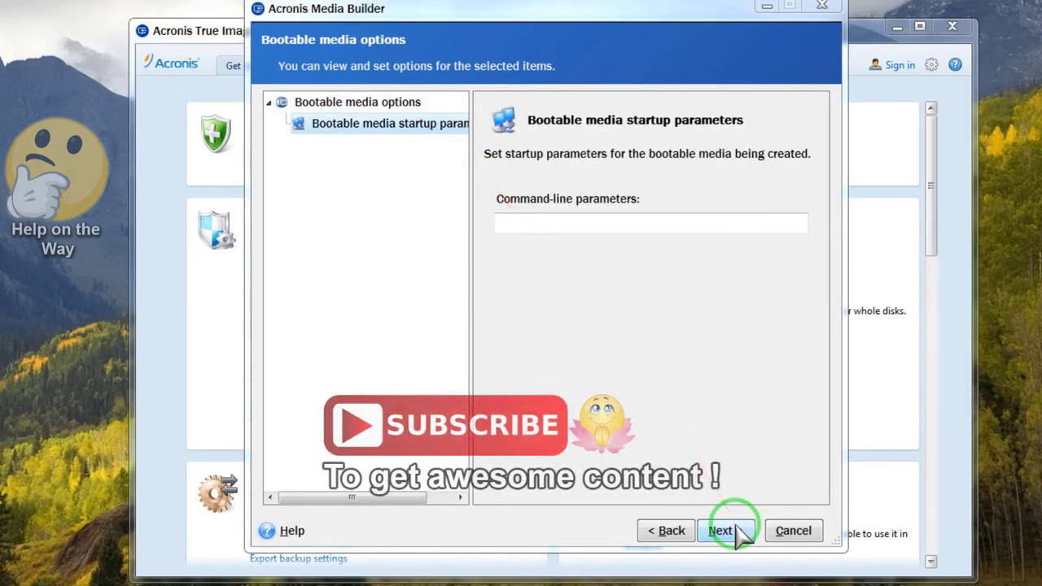
{"action": "left_click", "coordinate": [735, 530]}
{"action": "left_click", "coordinate": [323, 163]}
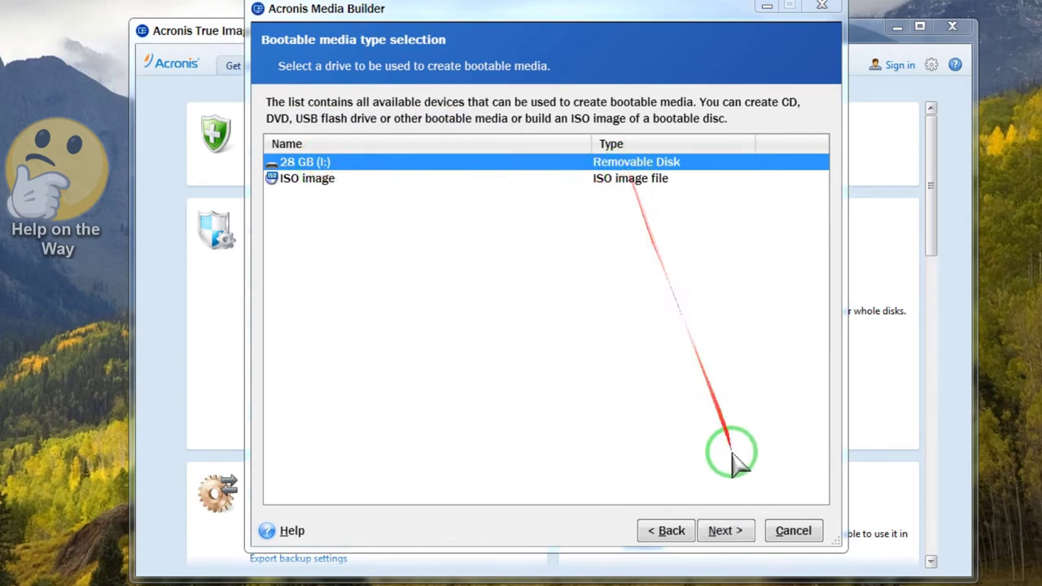
{"action": "left_click", "coordinate": [726, 532]}
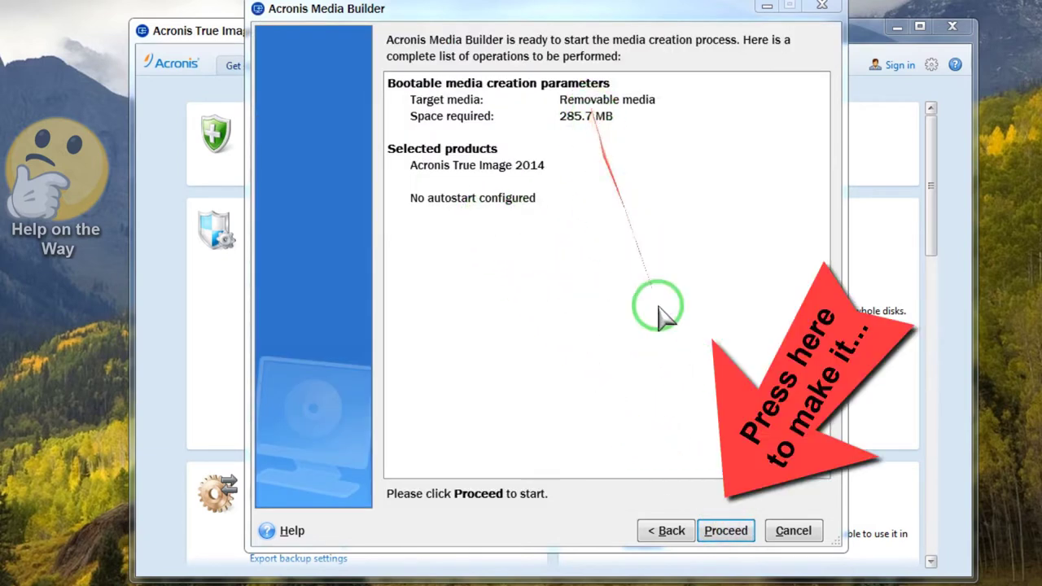
{"action": "left_click", "coordinate": [724, 529]}
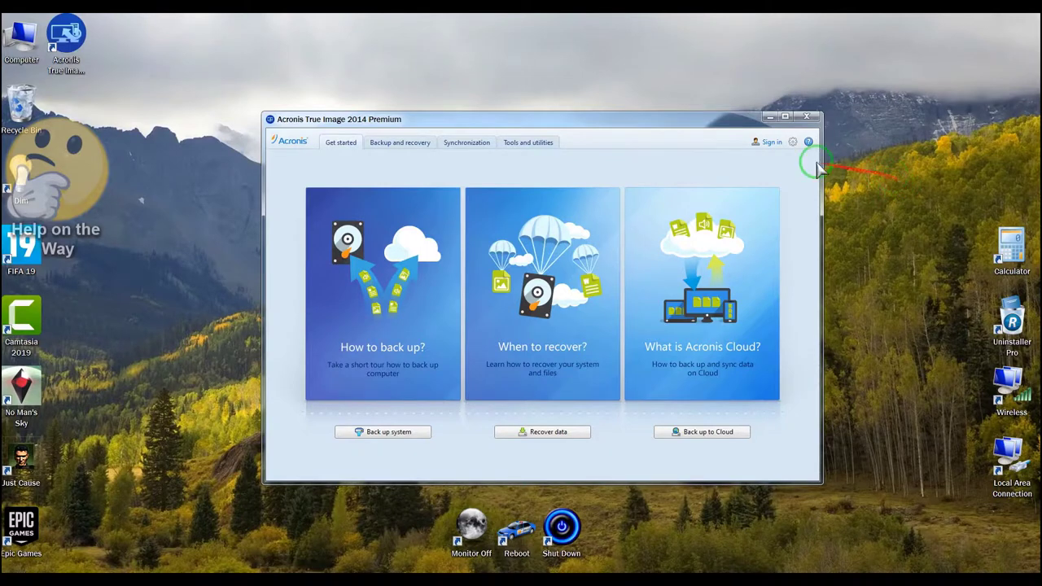
- Create a disk backup of System Reserved and Windows 7 (C:) with 'Do not schedule' selected
{"action": "left_click", "coordinate": [399, 145]}
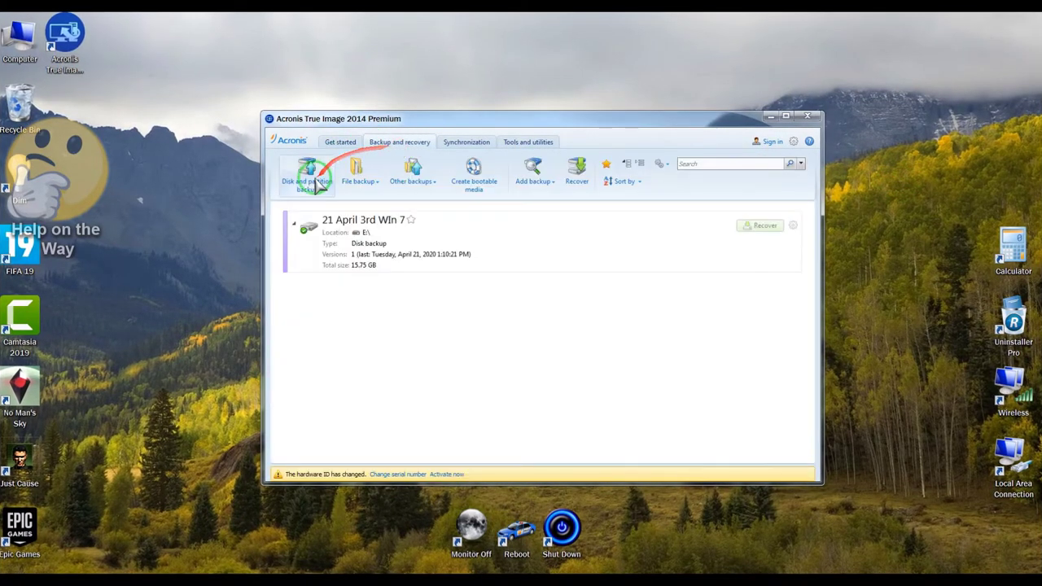
{"action": "left_click", "coordinate": [305, 187]}
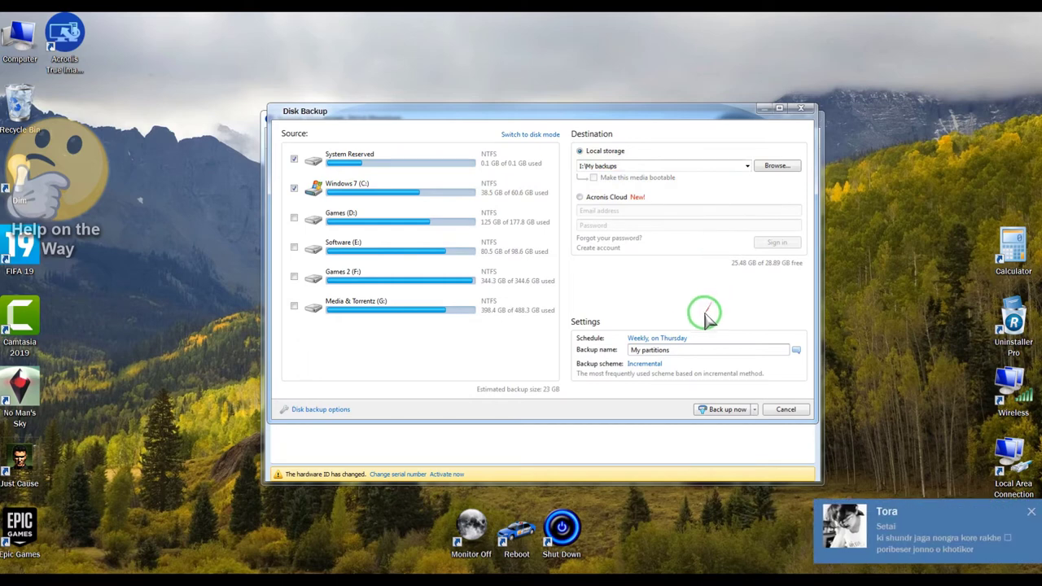
{"action": "left_click", "coordinate": [681, 339]}
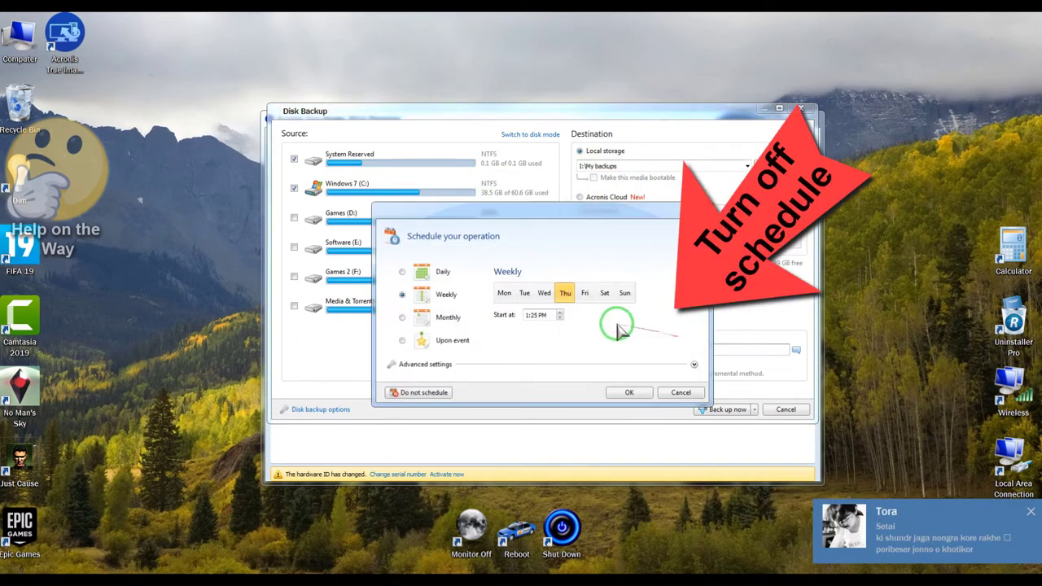
{"action": "left_click", "coordinate": [452, 390]}
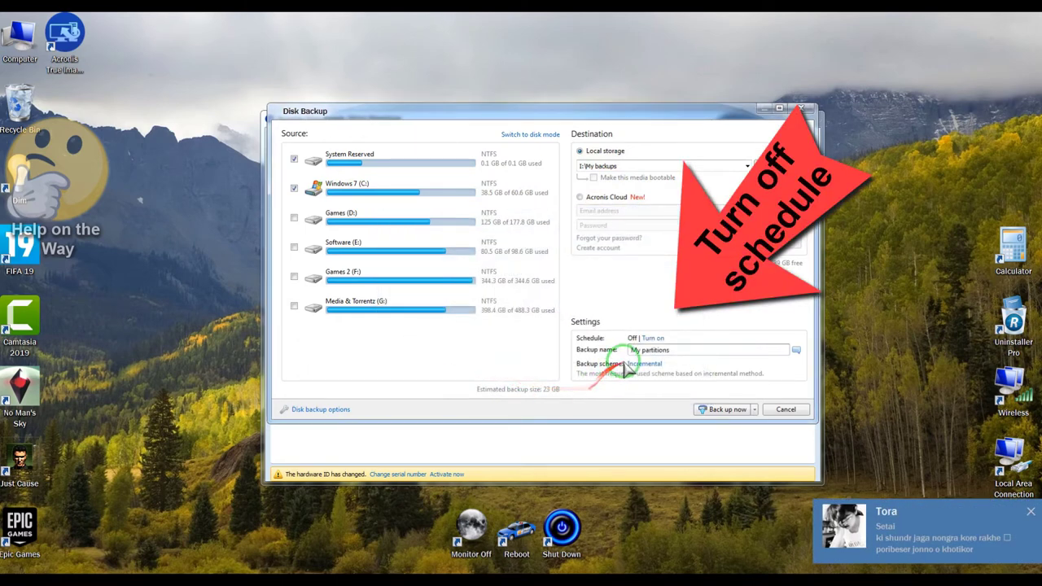